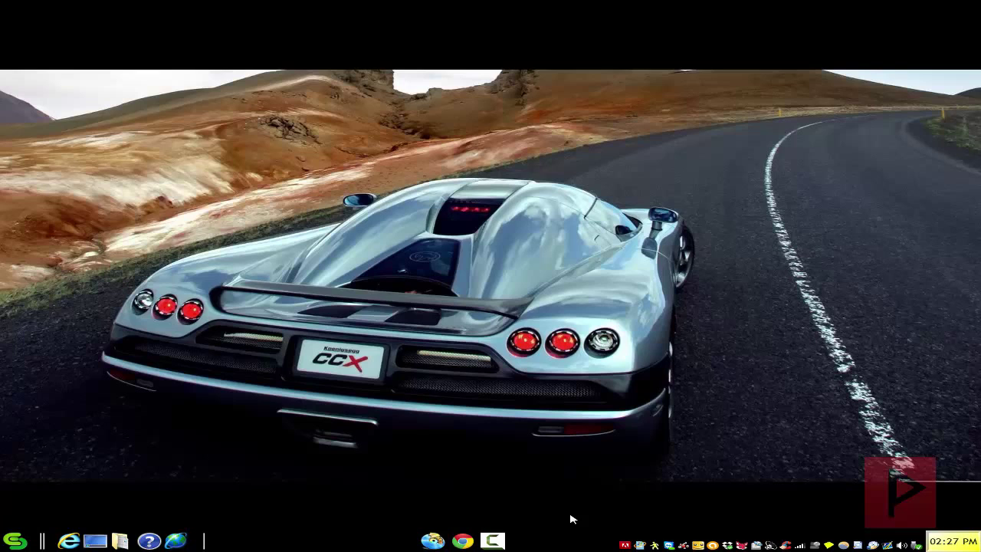
- Read through the WinX DVD Ripper product page in Chrome, then minimize the browser
click(470, 540)
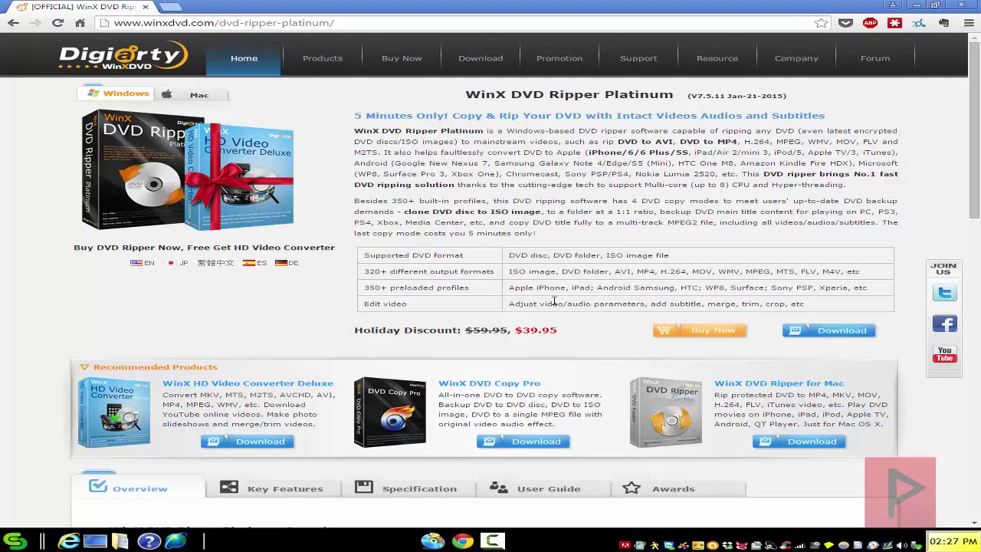
scroll(562, 209, down, 2)
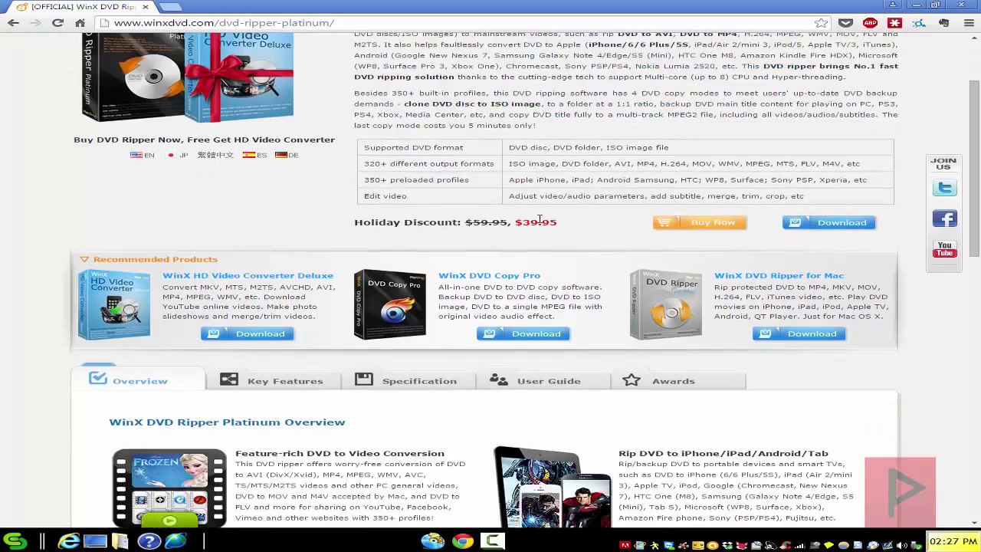
scroll(528, 214, down, 1)
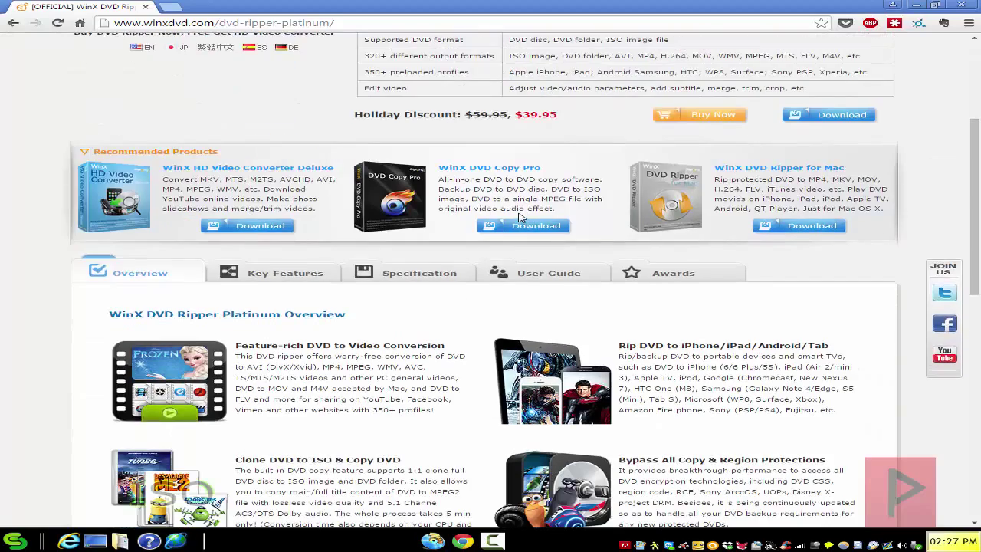
scroll(518, 218, down, 3)
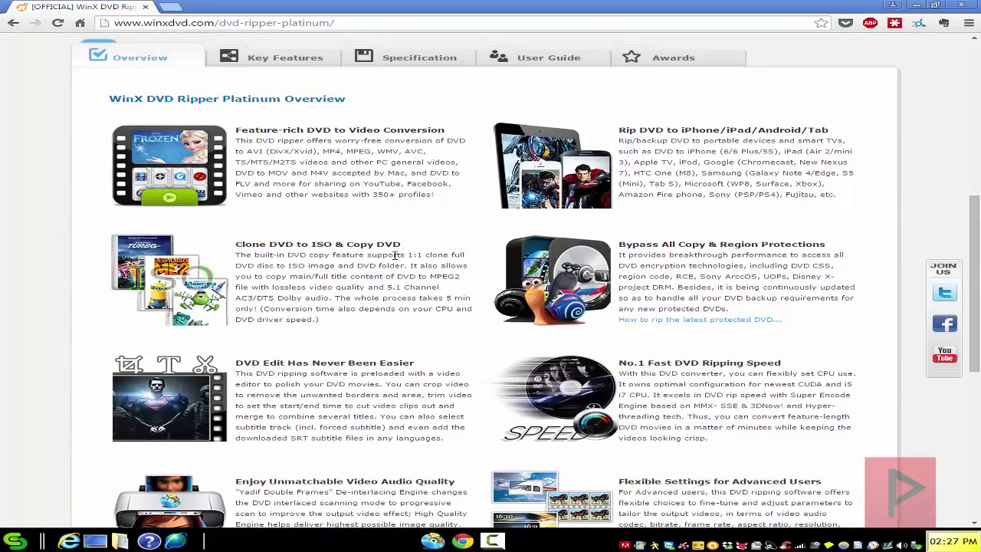
scroll(395, 255, down, 3)
scroll(485, 365, down, 3)
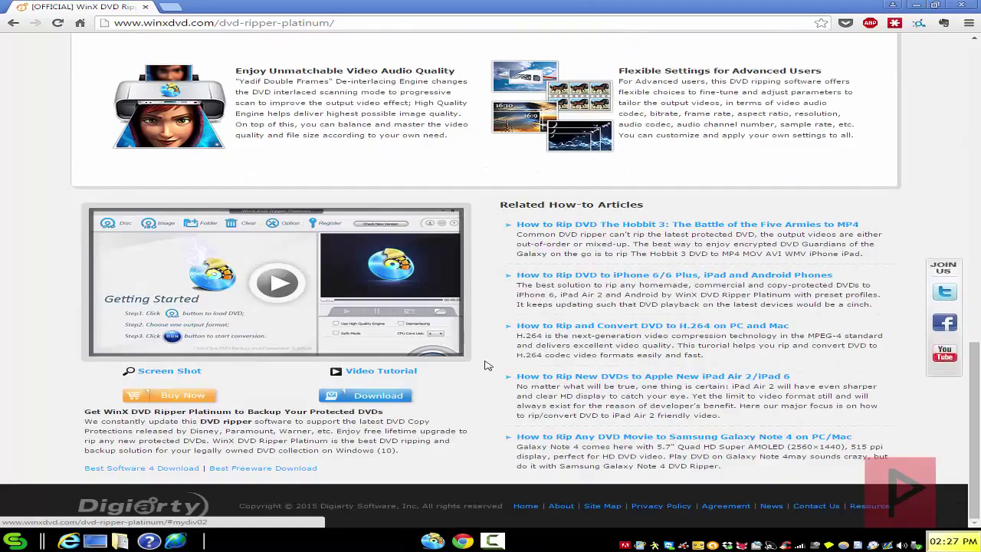
scroll(485, 364, up, 12)
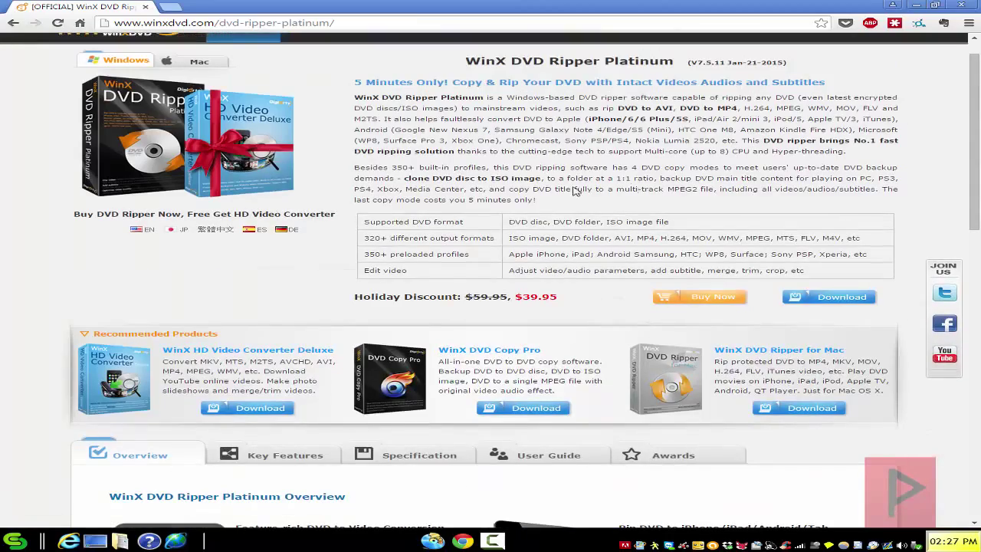
scroll(471, 252, down, 7)
scroll(376, 275, down, 5)
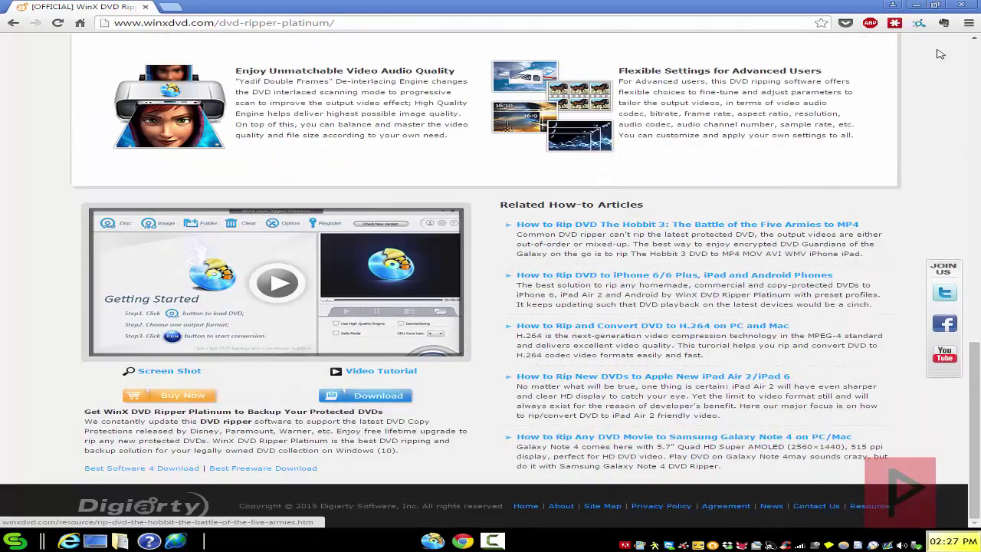
click(916, 6)
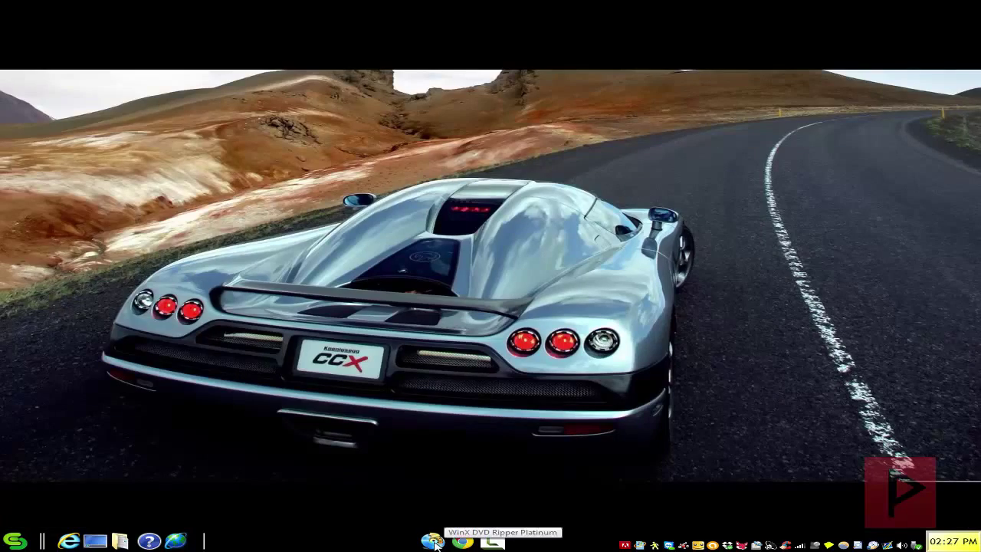
- Launch WinX DVD Ripper Platinum and check the ISO Image, DVD Folder and Options dialogs, closing each unchanged
click(433, 541)
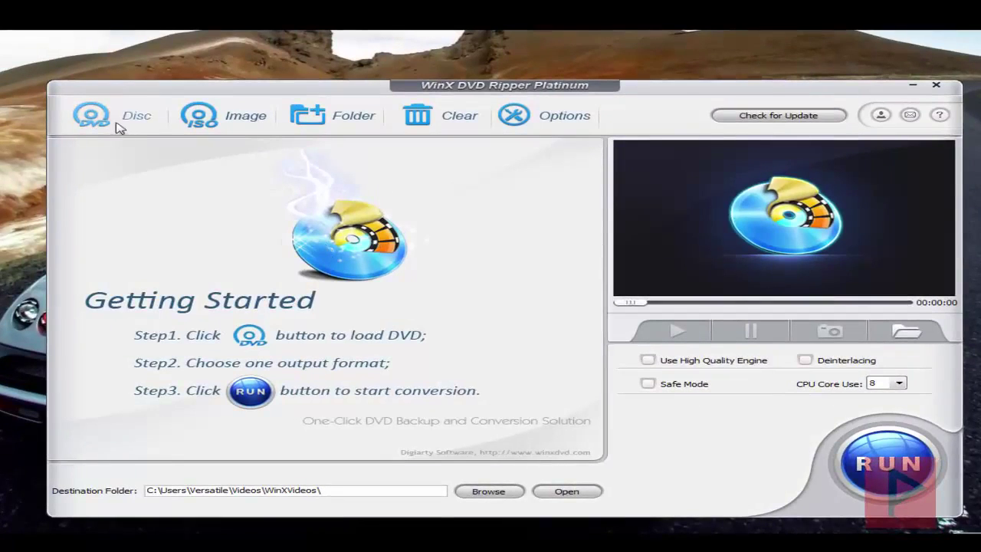
click(230, 121)
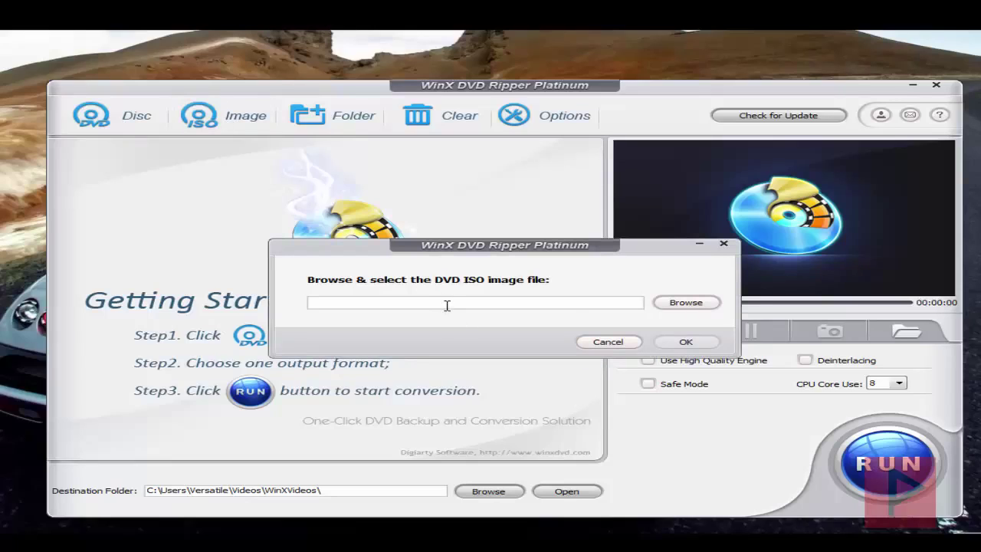
click(622, 344)
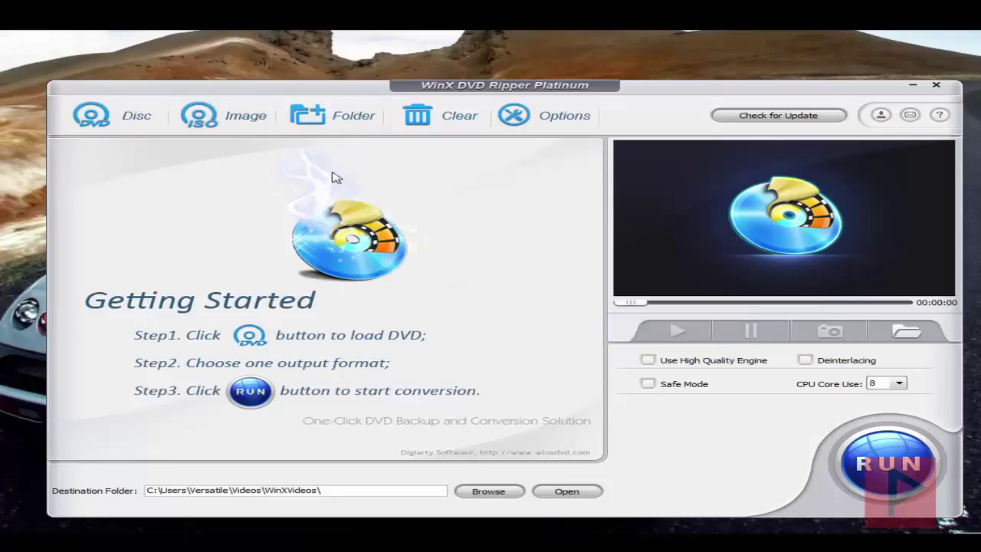
click(345, 121)
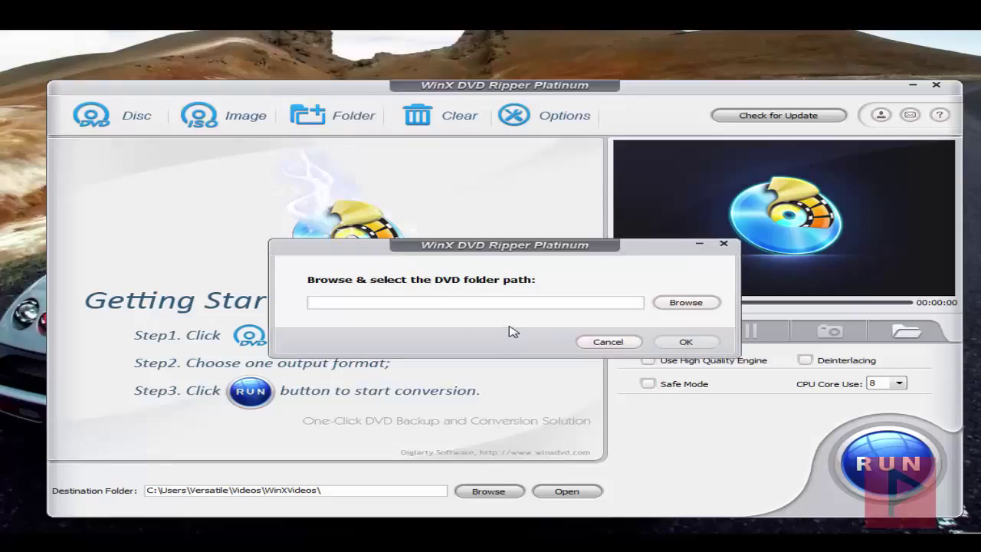
click(604, 344)
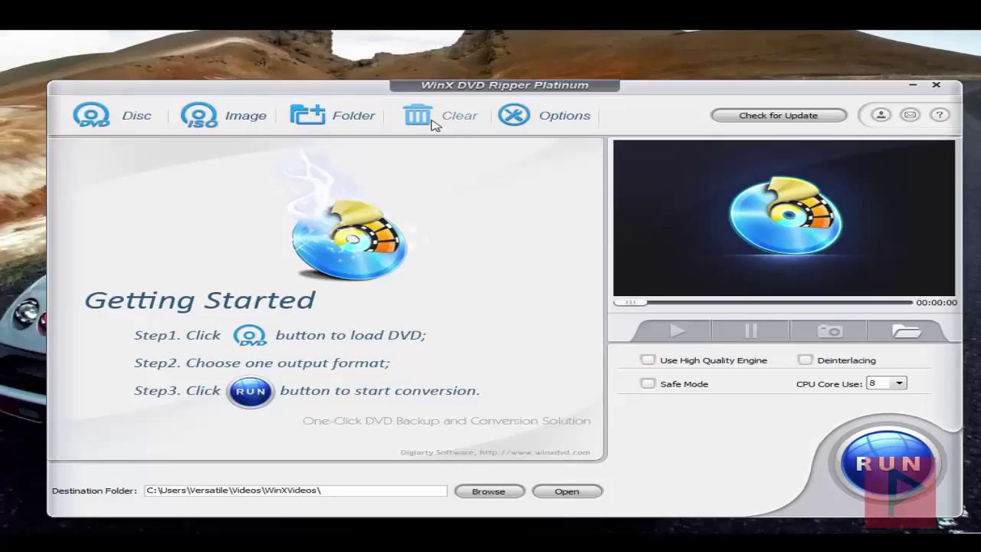
click(538, 118)
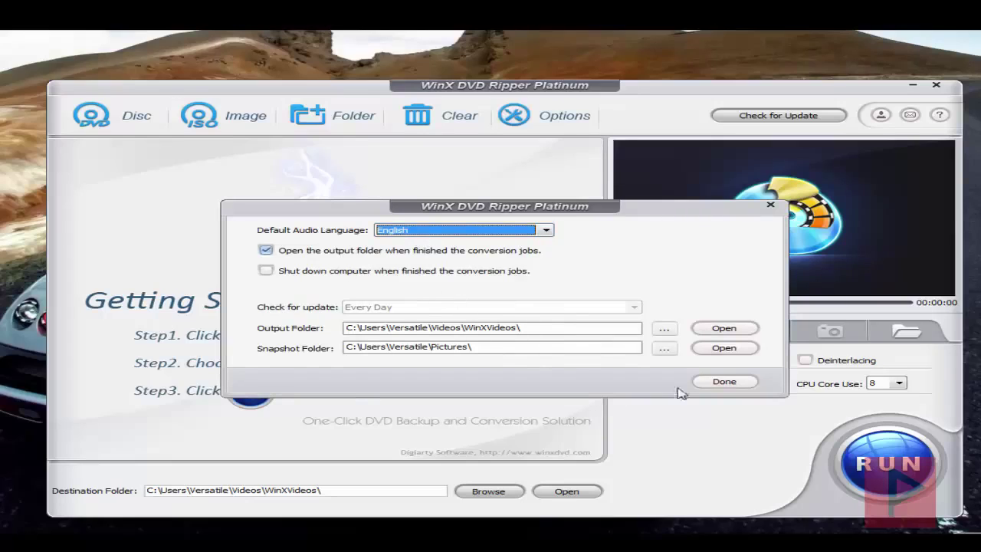
click(721, 382)
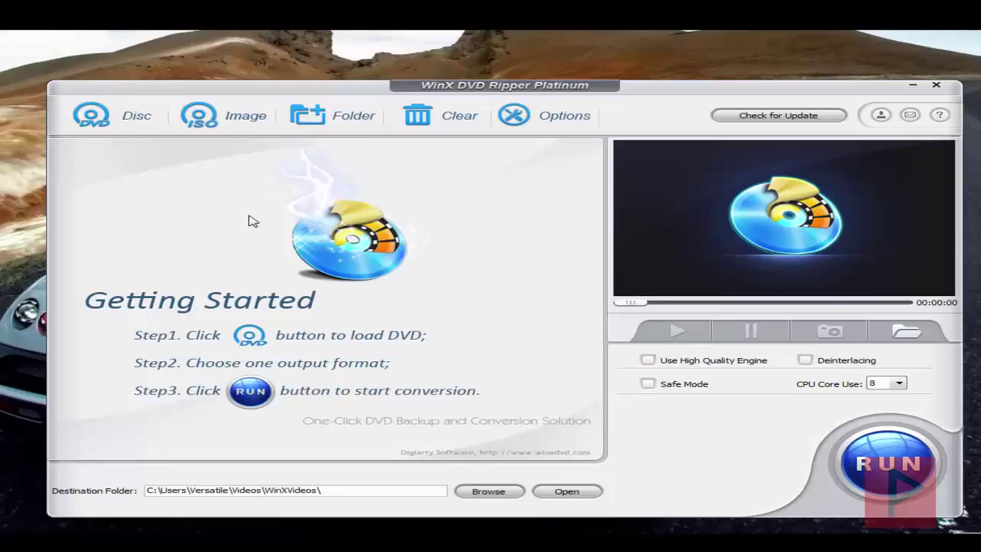
- Load the H:DIEHARD DVD disc as the source
click(127, 118)
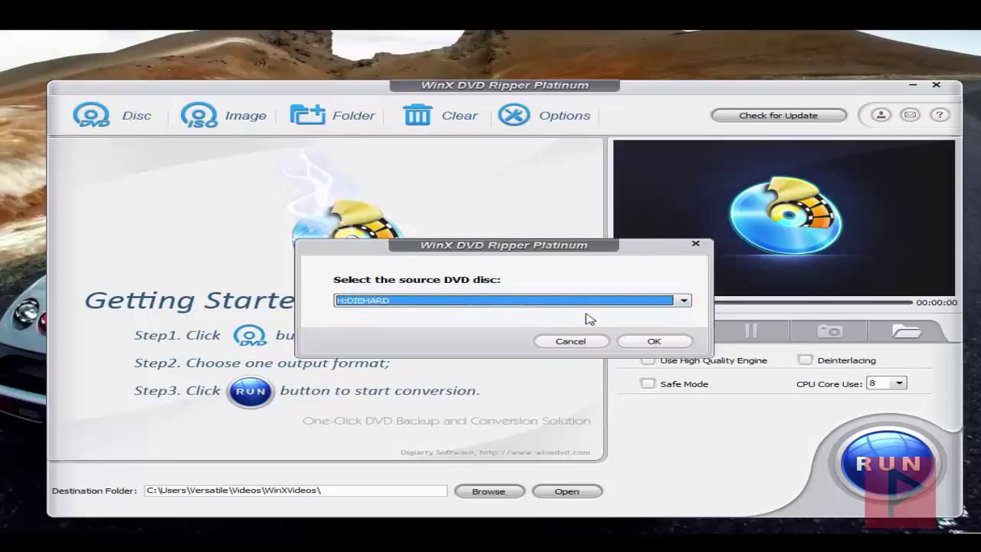
click(635, 339)
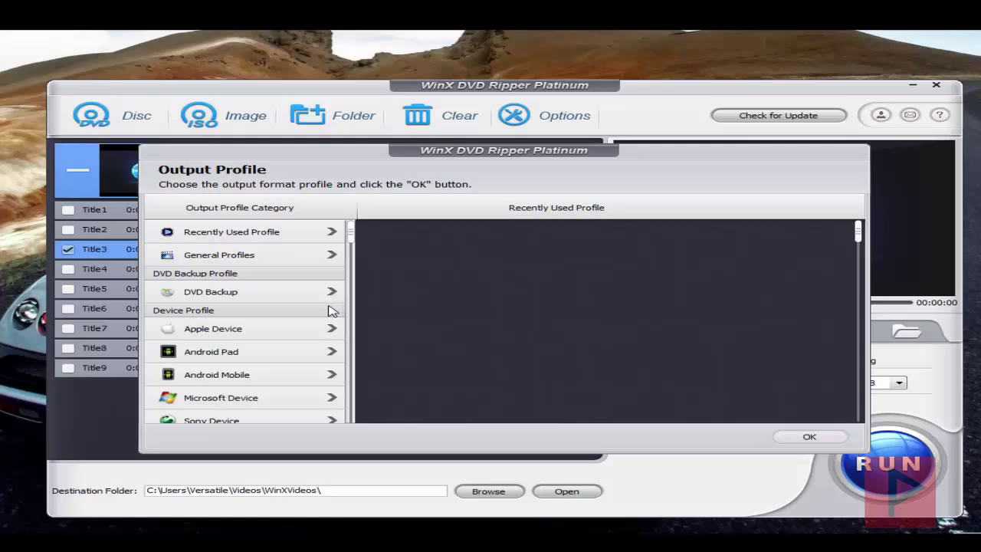
scroll(268, 329, down, 5)
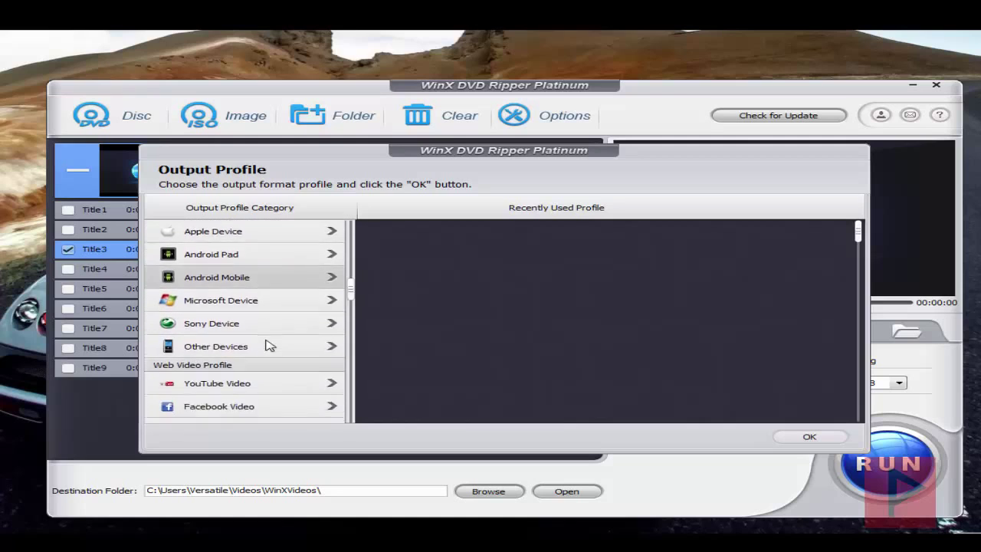
scroll(267, 344, down, 3)
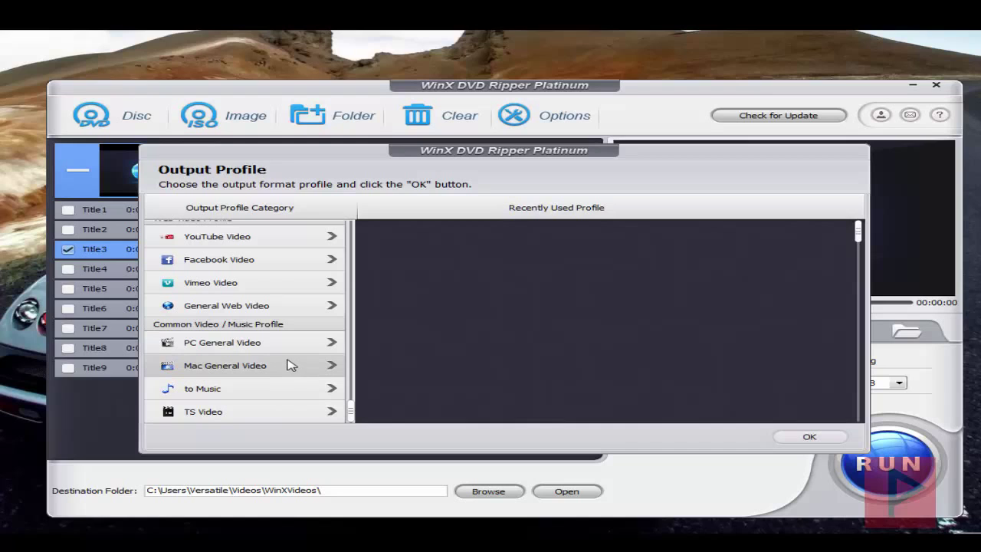
- Choose PC General Video > MP4 Video (MPEG4) and push its quality slider toward HQ
click(295, 350)
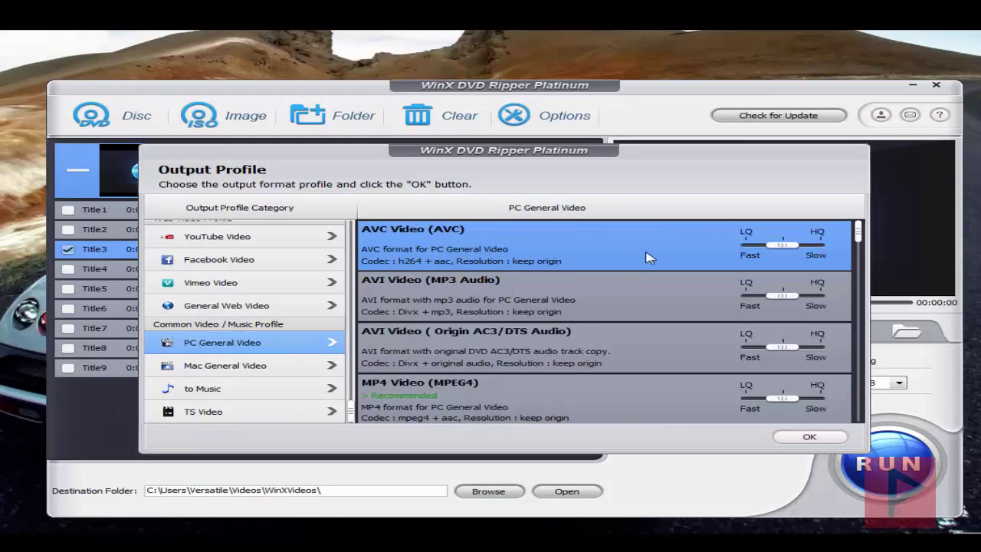
scroll(559, 306, down, 2)
scroll(568, 342, down, 3)
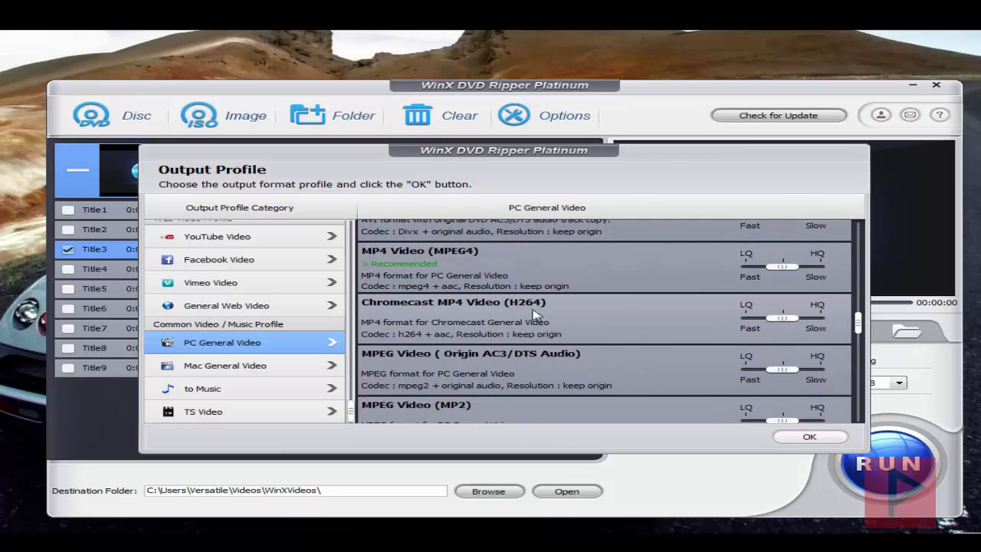
click(516, 272)
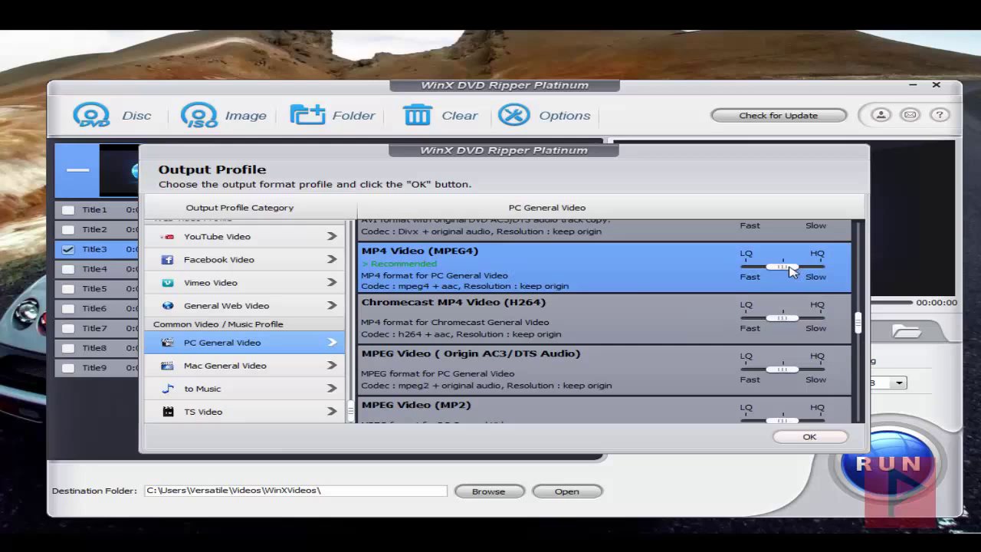
drag(790, 266, 818, 266)
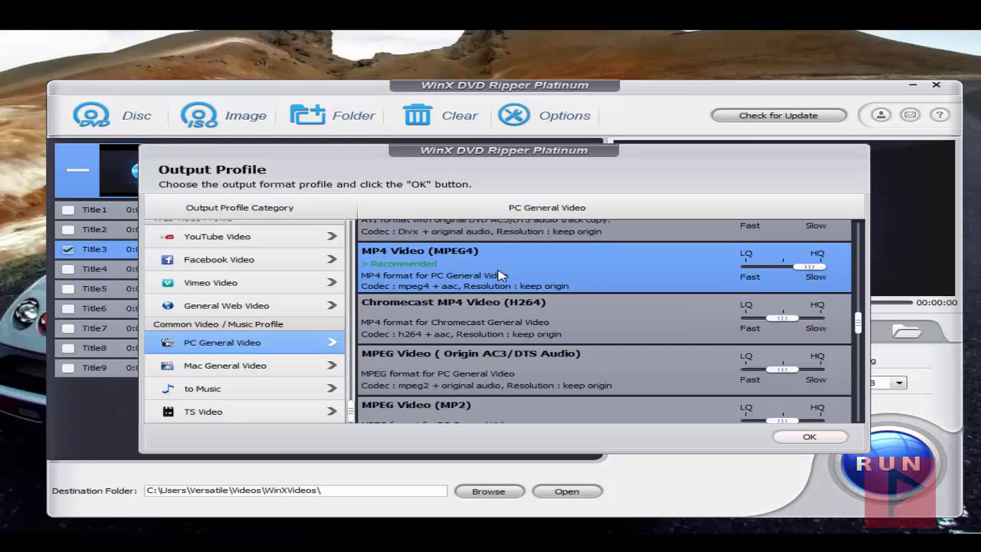
- Confirm the MP4 profile and give Title3 the Track1 [English] subtitles
click(809, 436)
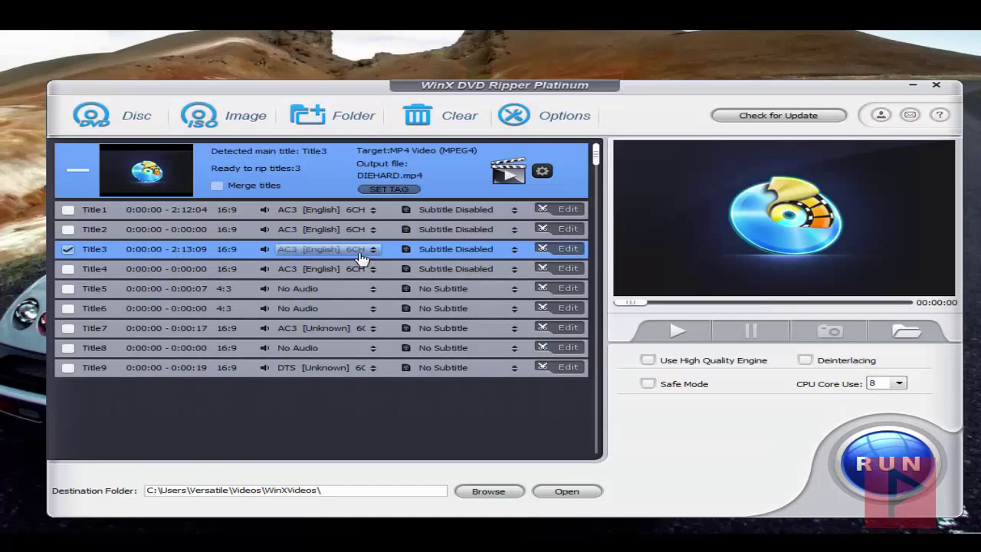
click(498, 251)
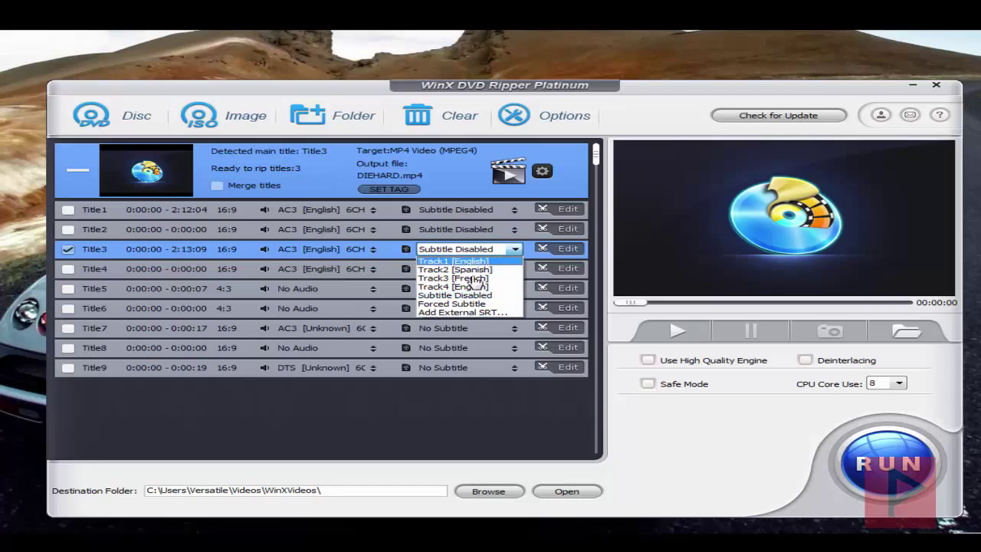
click(459, 262)
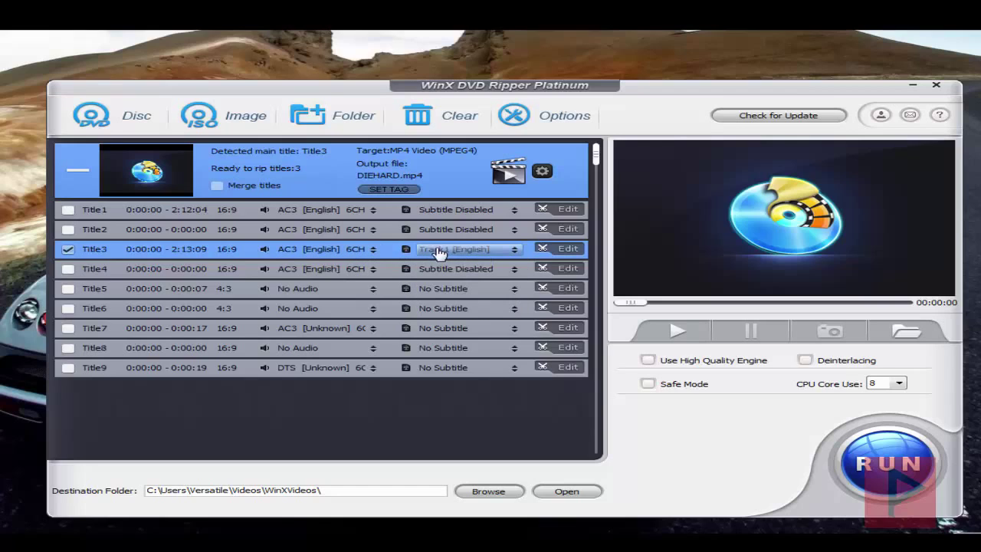
- Review the SET TAG and detailed output settings dialogs, closing both without changes
click(405, 190)
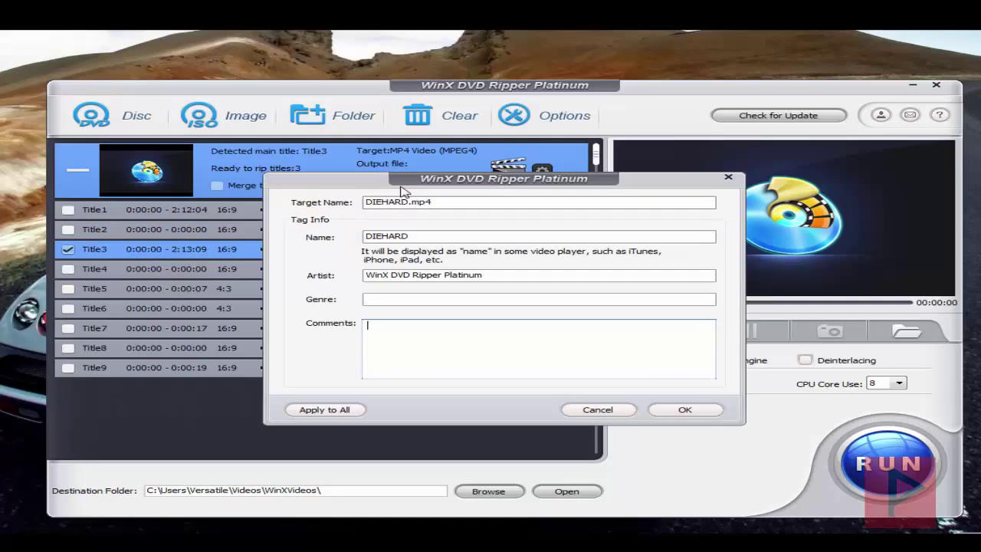
click(617, 409)
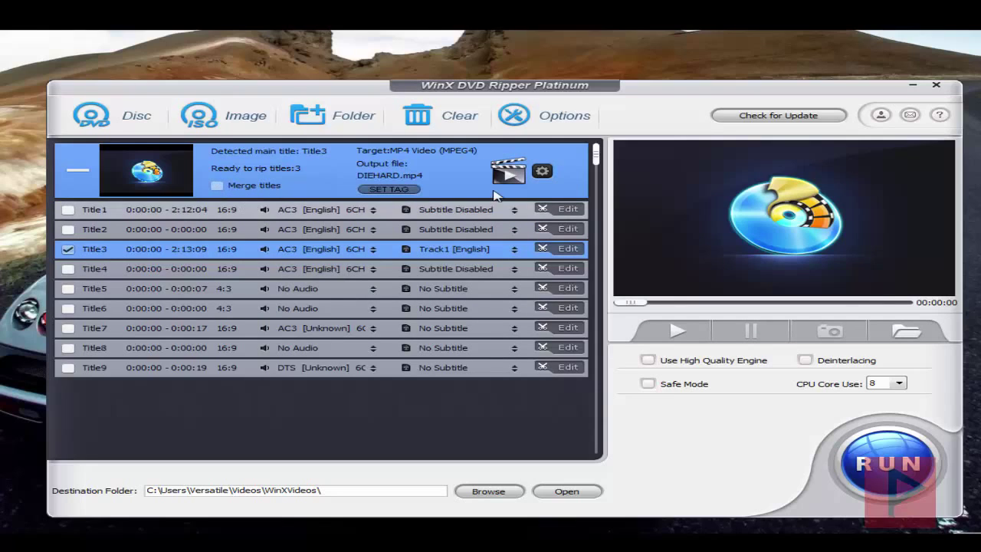
click(541, 171)
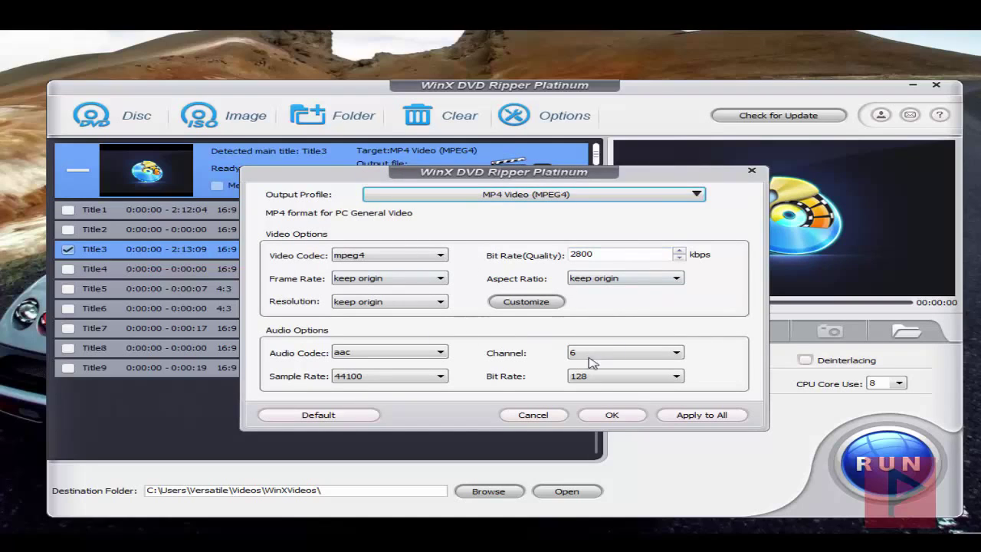
click(540, 415)
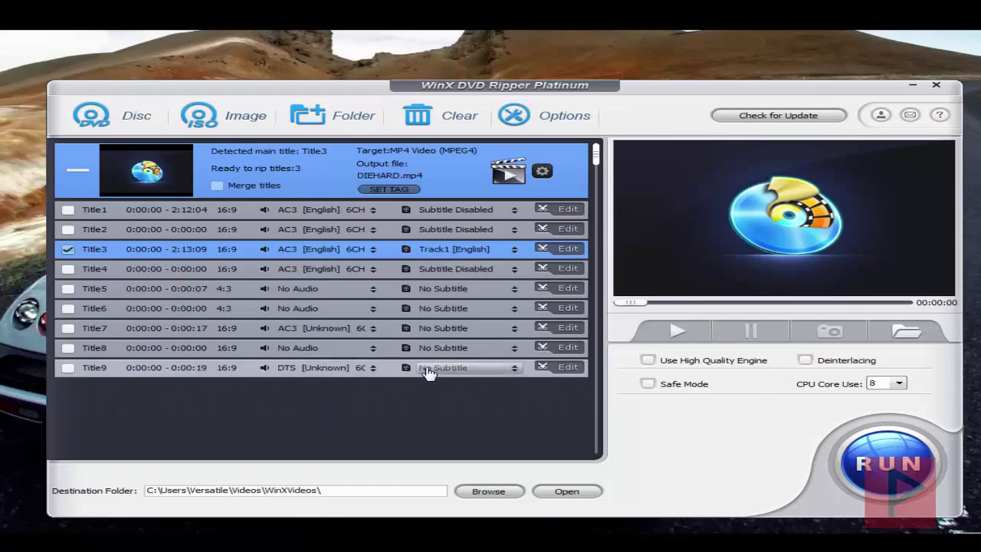
- Enable the High Quality Engine and Deinterlacing, and keep CPU Core Use at 8
click(719, 367)
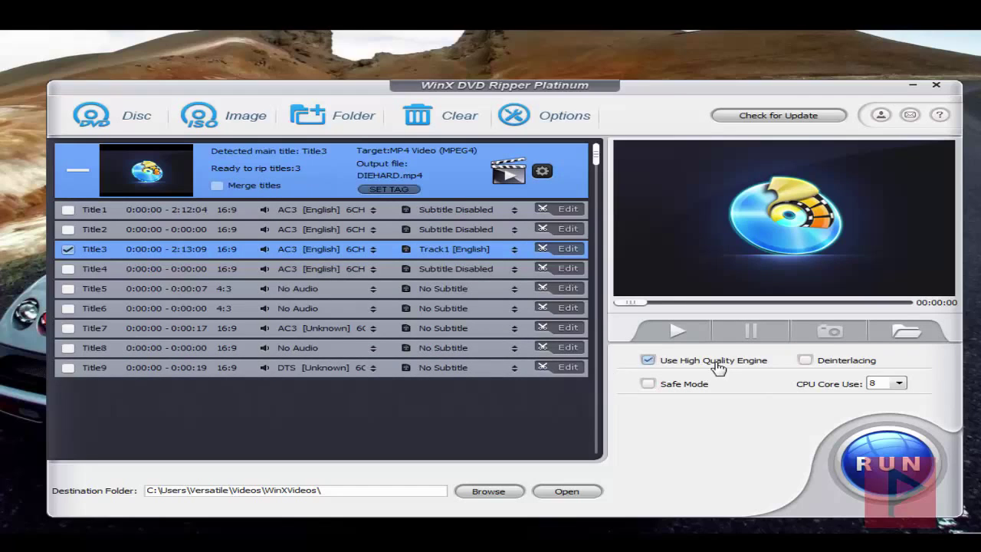
click(835, 367)
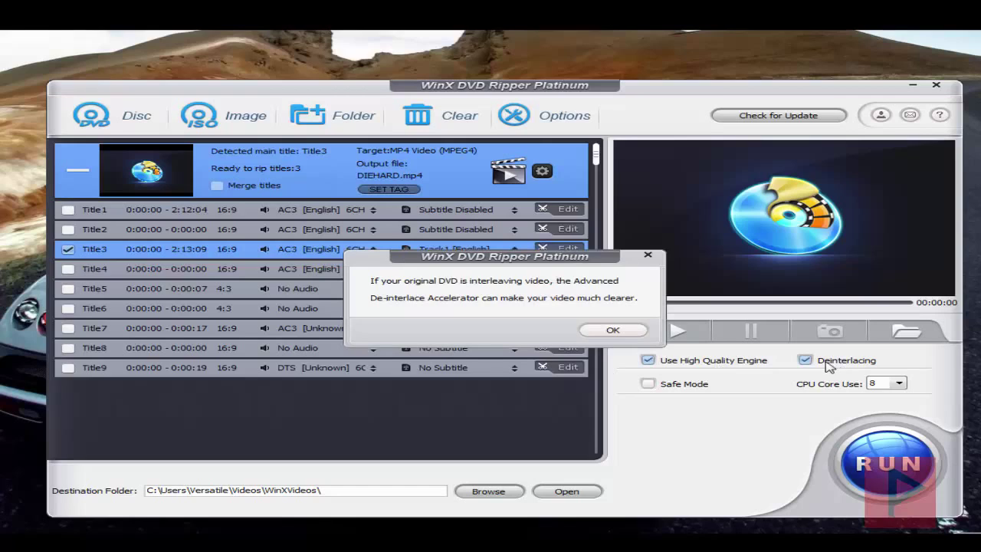
click(612, 330)
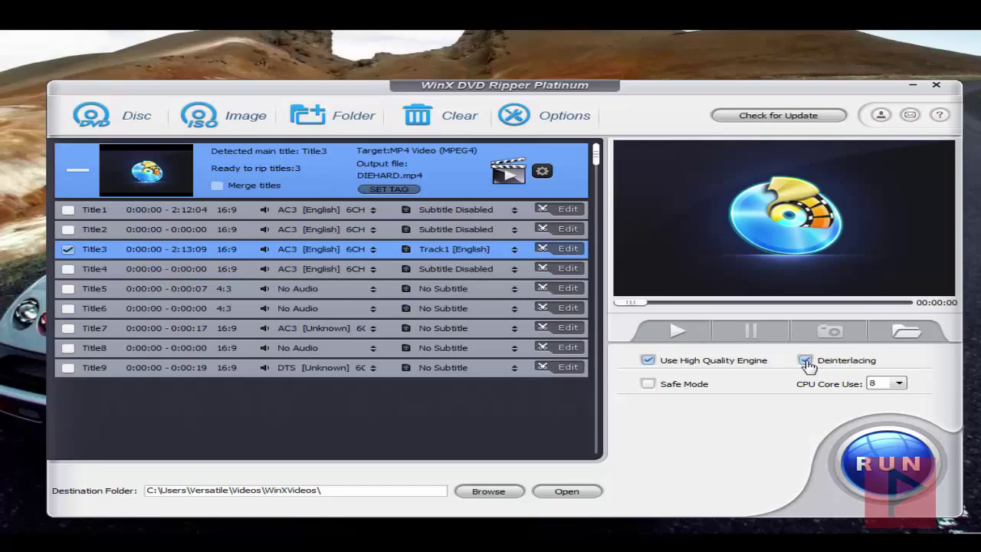
click(888, 383)
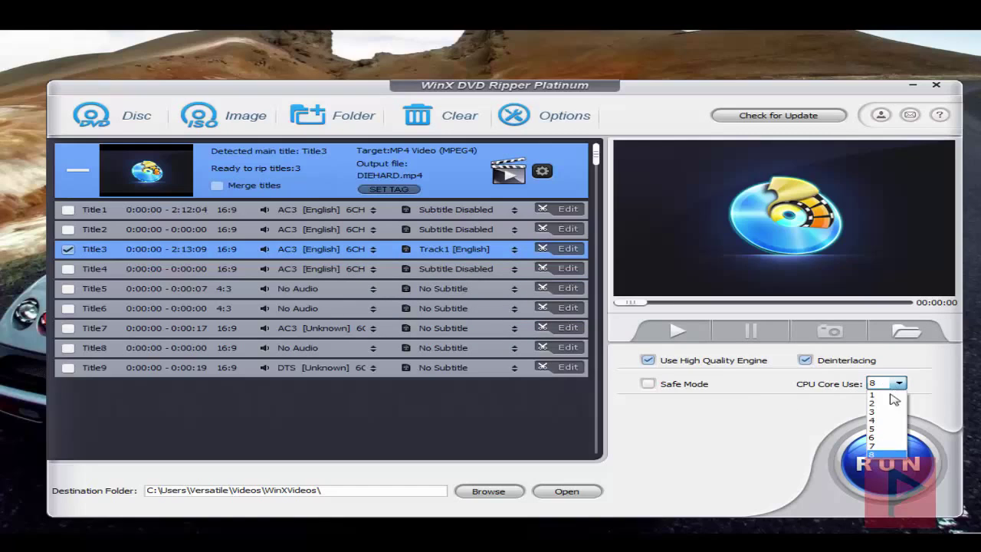
click(881, 454)
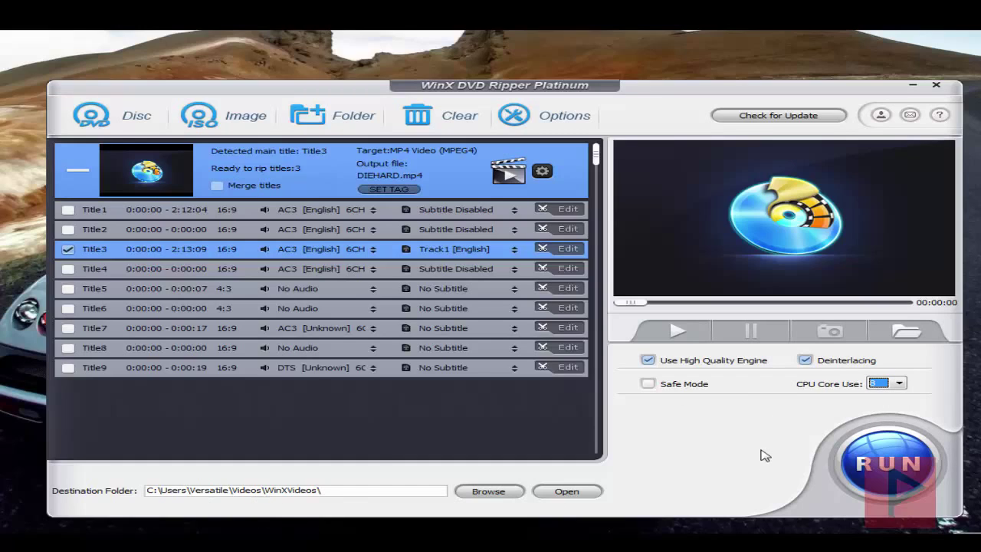
- Start ripping Title3 to DIEHARD_Title3.mp4, then stop the conversion after about 38 seconds
click(893, 463)
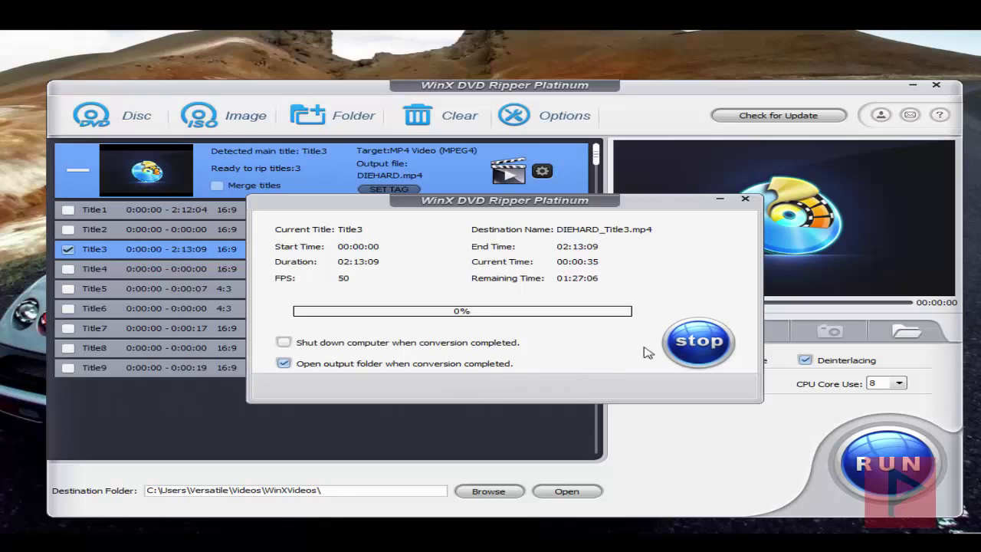
click(696, 341)
click(618, 325)
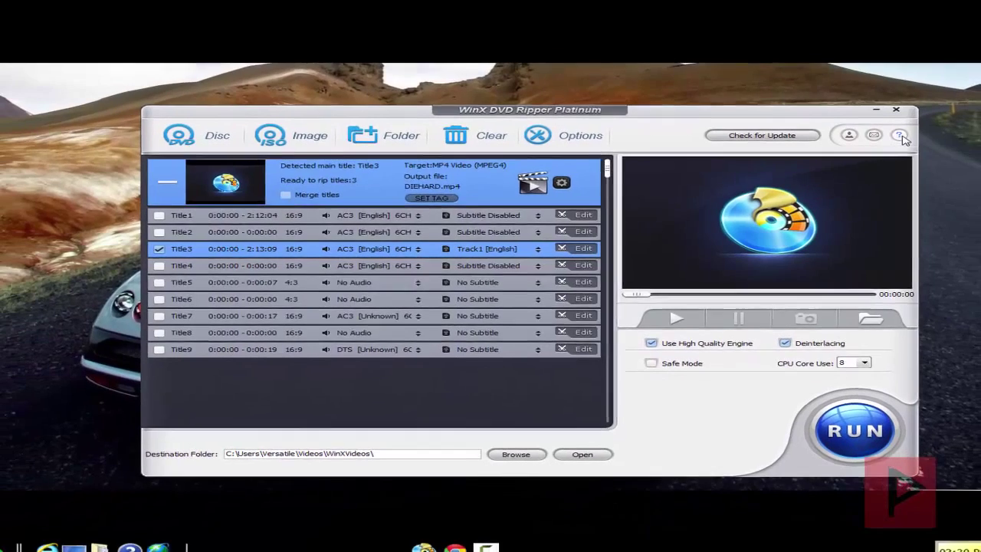
- View the program's Help documentation from the ? menu and close it again
click(902, 138)
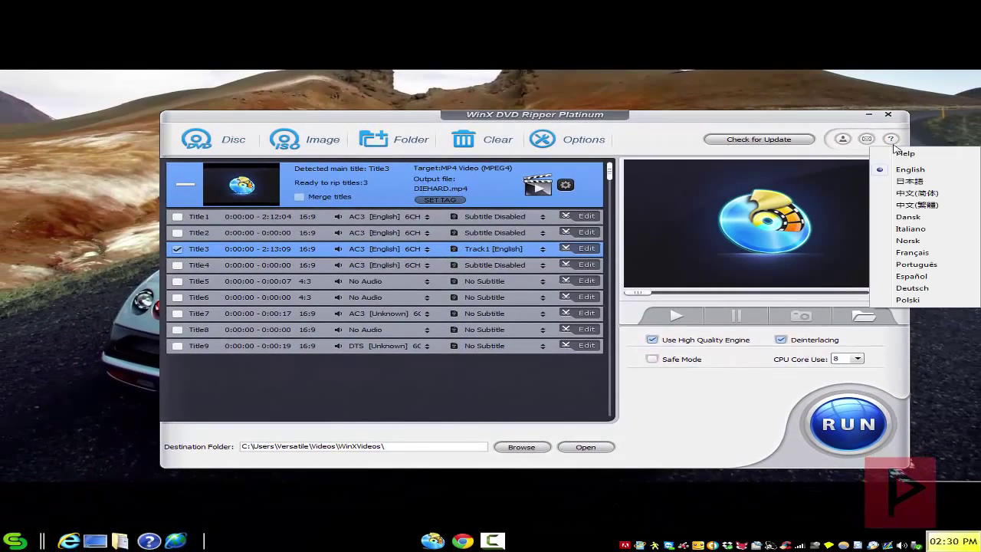
click(910, 155)
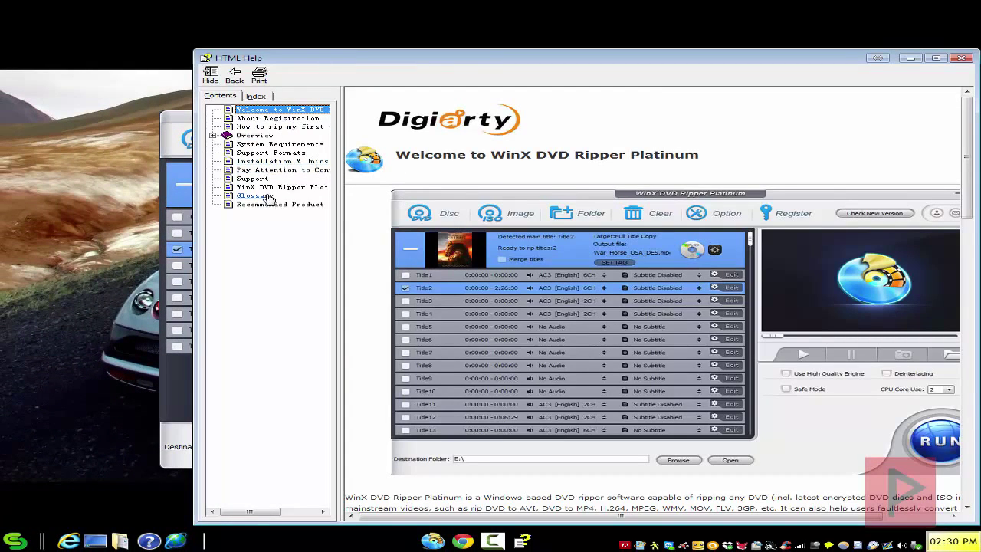
scroll(775, 171, down, 5)
click(962, 59)
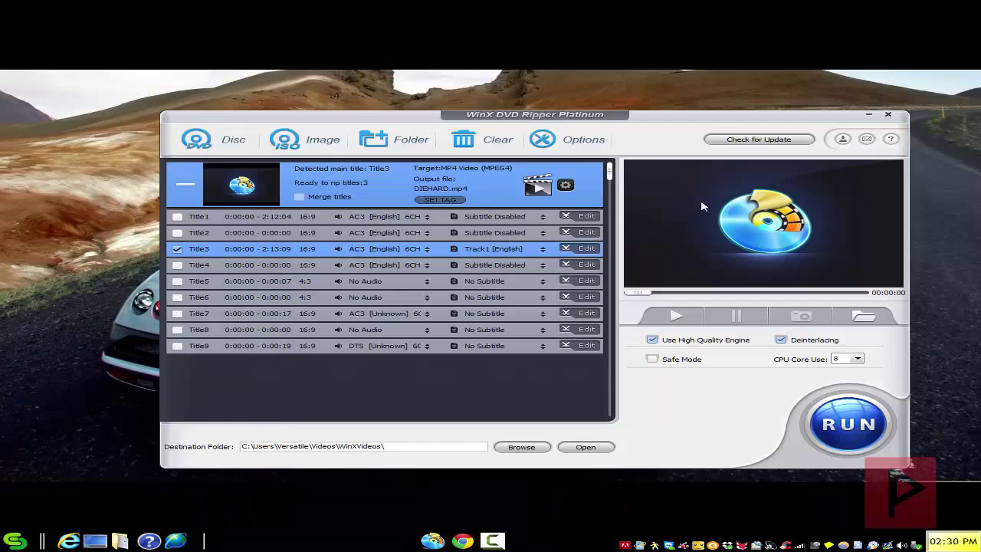
click(868, 115)
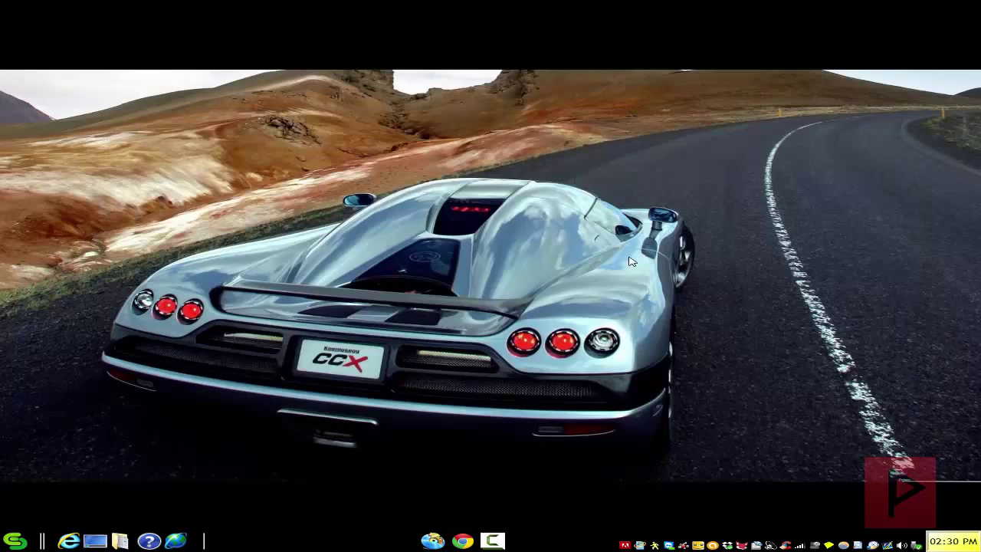